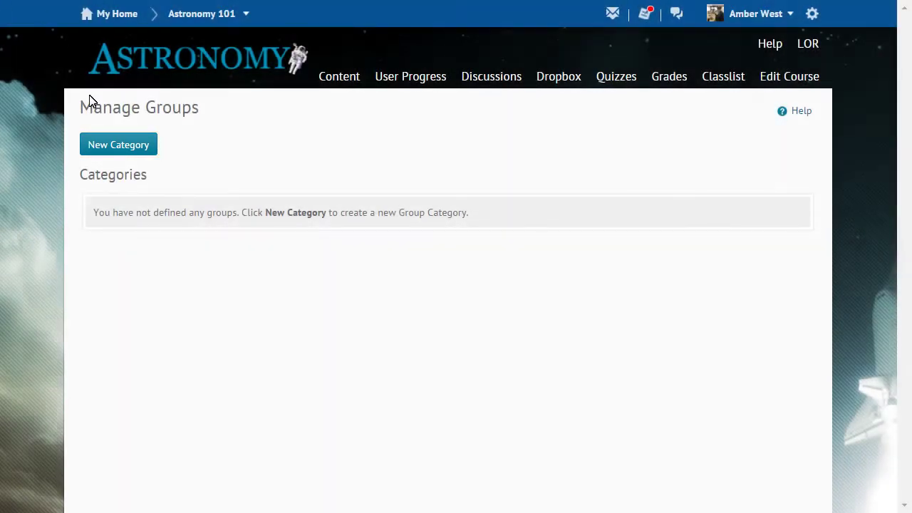
# - Start a new group category named "Seminar presentation" with the description "Groups presentation for the seminar of your choice."
pyautogui.click(93, 146)
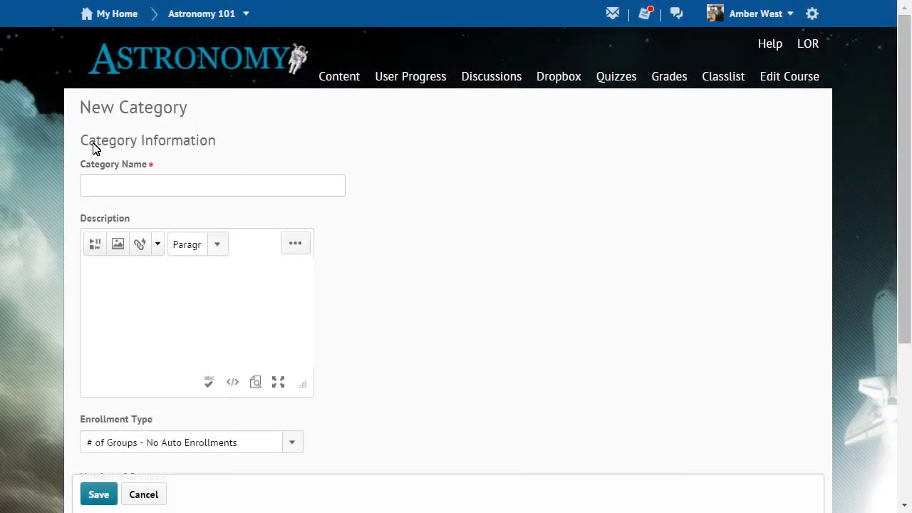
pyautogui.click(88, 185)
pyautogui.write('Seminar presentation')
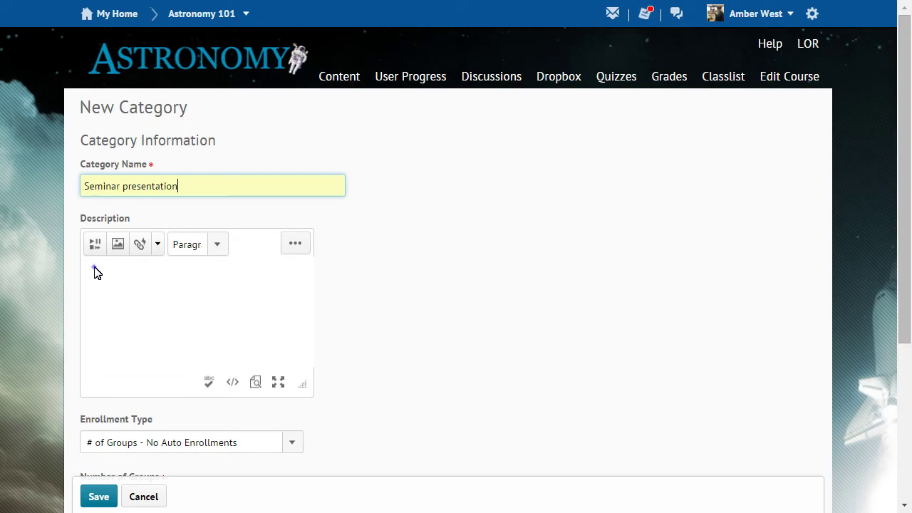
pyautogui.click(95, 270)
pyautogui.write('Groups presentation for the seminar of your choice.')
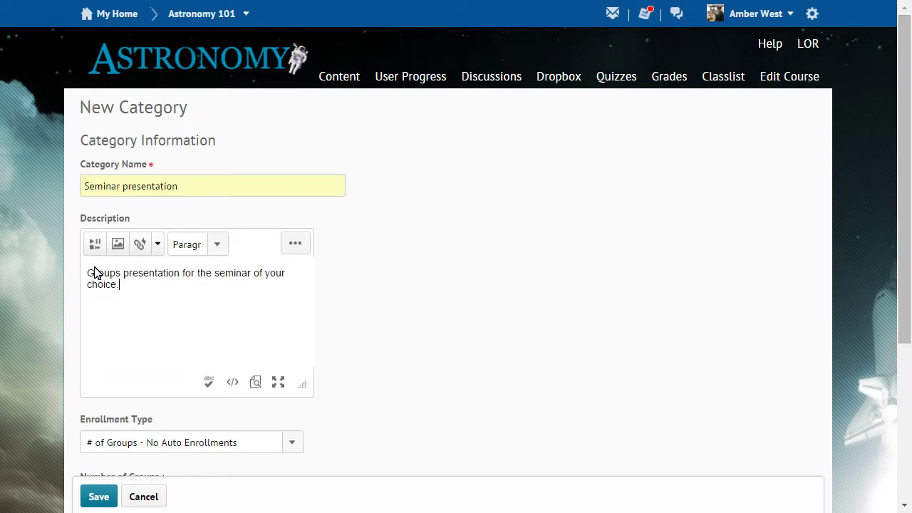
# - Set enrollment to "# of Groups, Capacity of # - Self Enrollment" with 2 users, 10 groups and the group prefix "Seminar"
pyautogui.click(902, 472)
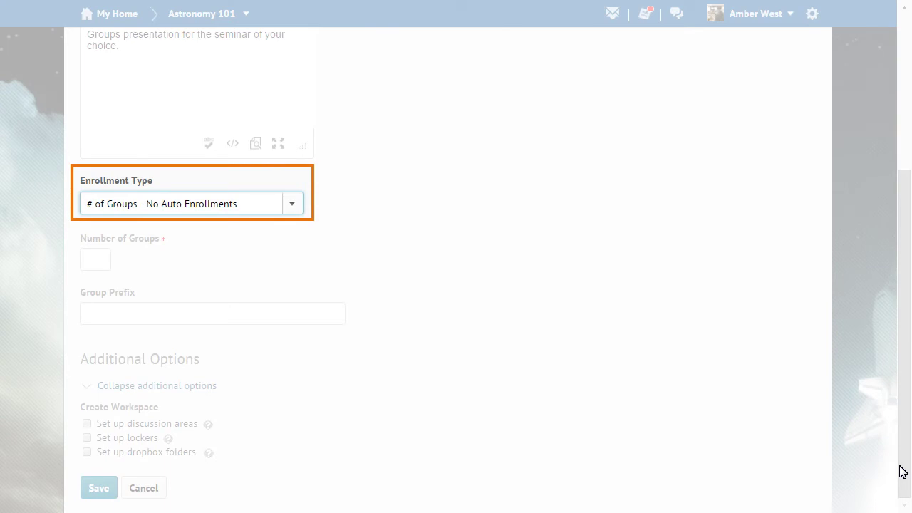
pyautogui.click(294, 205)
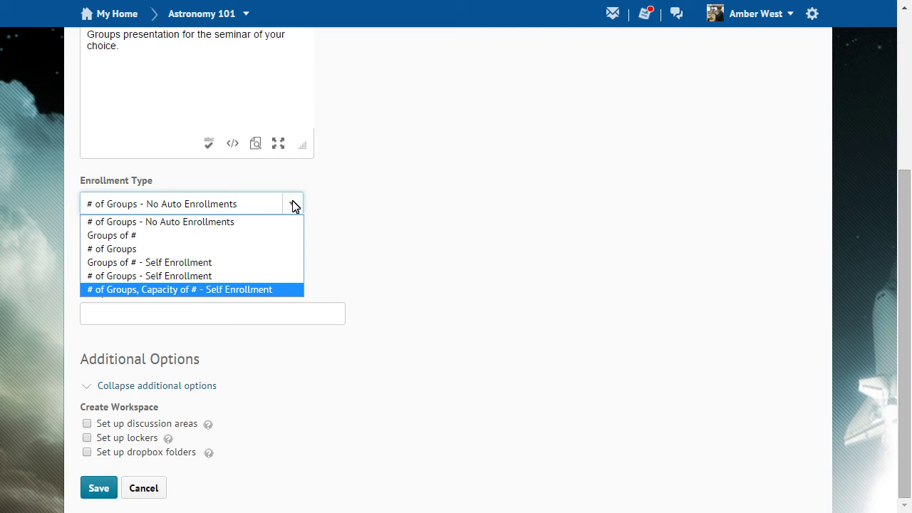
pyautogui.click(109, 291)
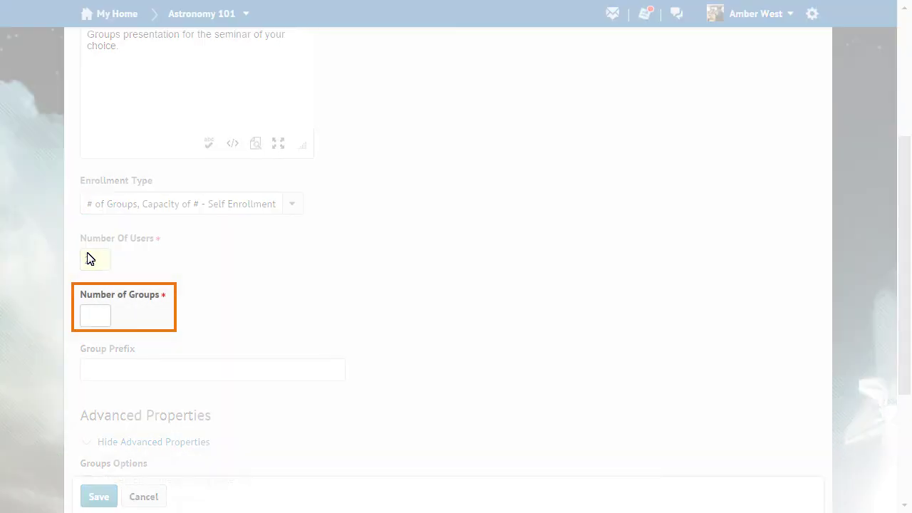
pyautogui.click(104, 325)
pyautogui.write('10')
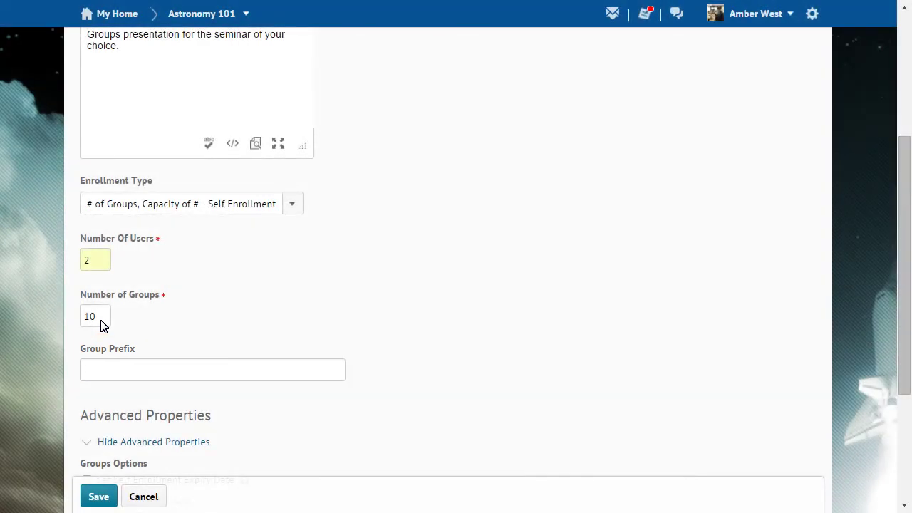
pyautogui.click(85, 367)
pyautogui.write('Seminar')
# - Set the self enrollment expiry date to 9/11/2015 and enable allocating unenrolled users after that date
pyautogui.scroll(-3, 902, 490)
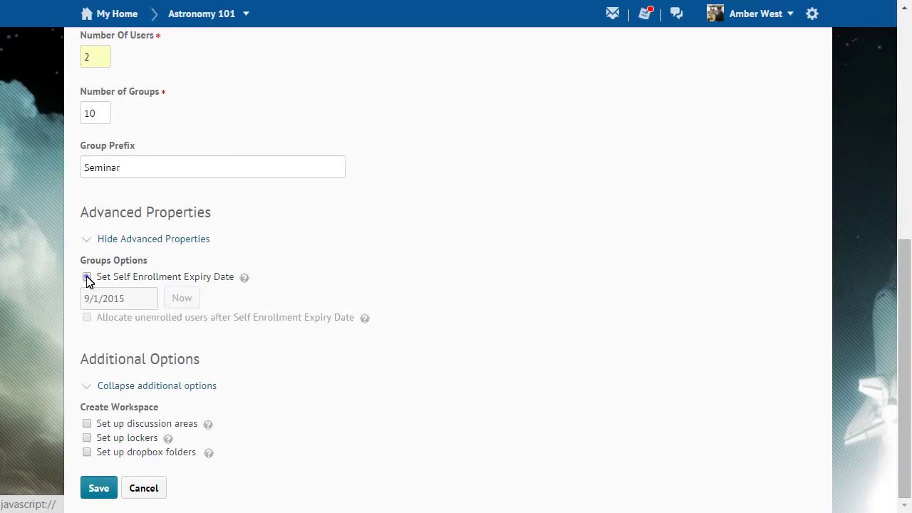
pyautogui.click(86, 277)
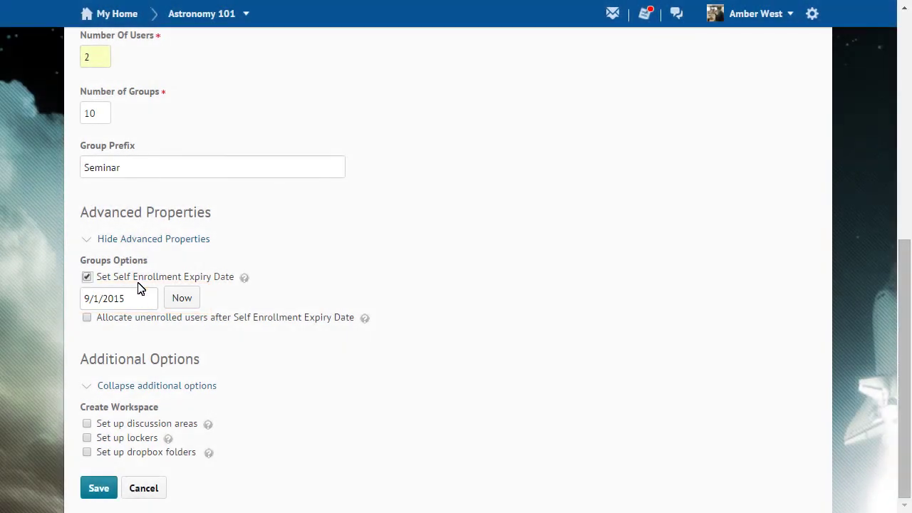
pyautogui.click(149, 302)
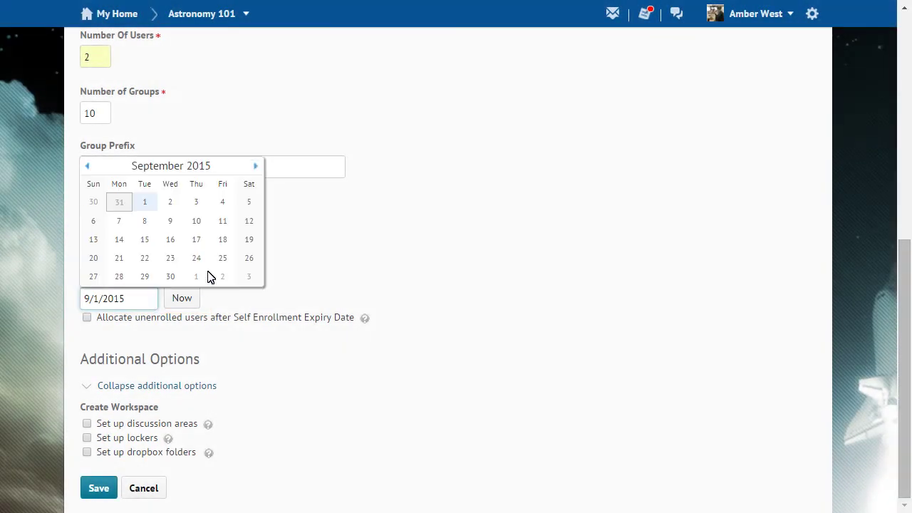
pyautogui.click(221, 223)
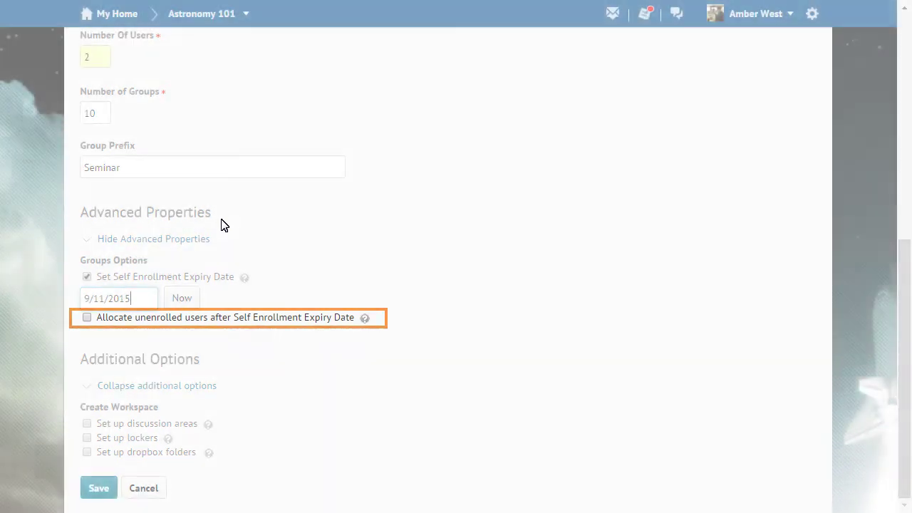
pyautogui.click(86, 318)
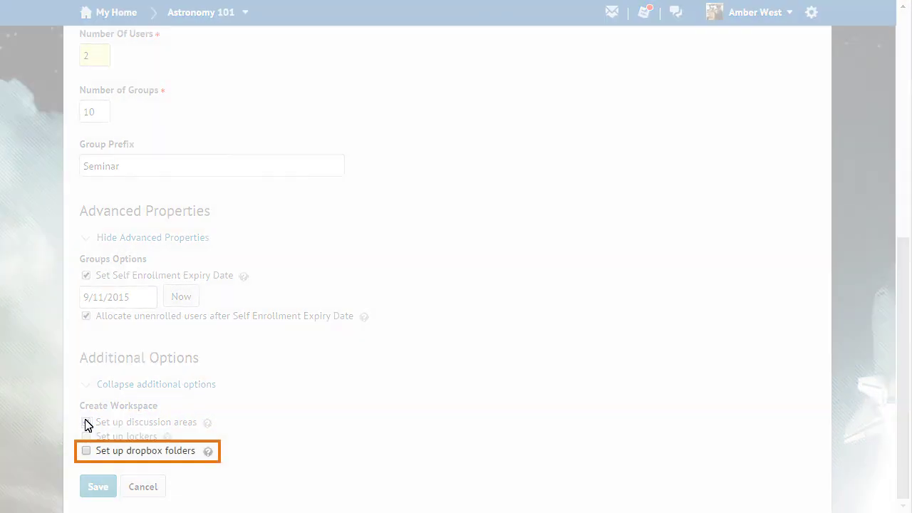
# - Enable setting up discussion areas and dropbox folders for the groups, and save the category
pyautogui.click(86, 451)
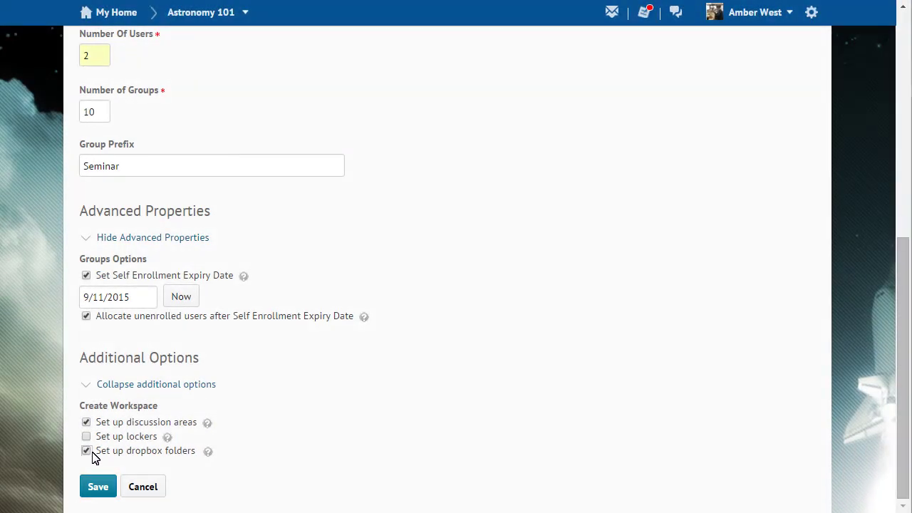
pyautogui.click(98, 487)
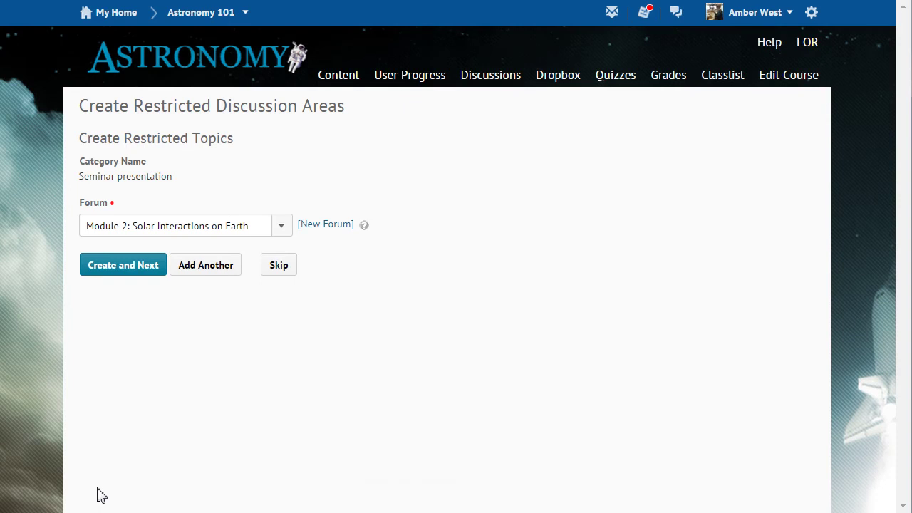
# - Create the restricted discussion topics in the "Weekly Seminar Presentations" forum and continue to the dropbox folder setup
pyautogui.click(280, 226)
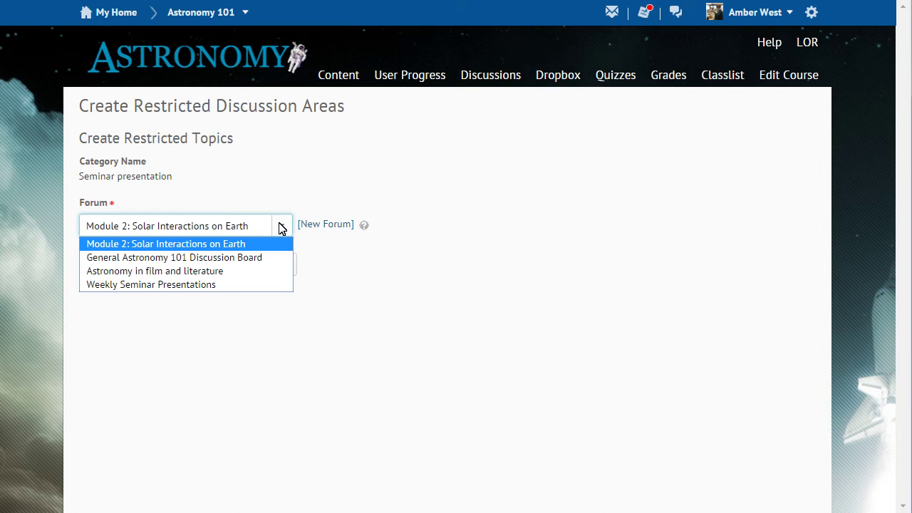
pyautogui.click(100, 284)
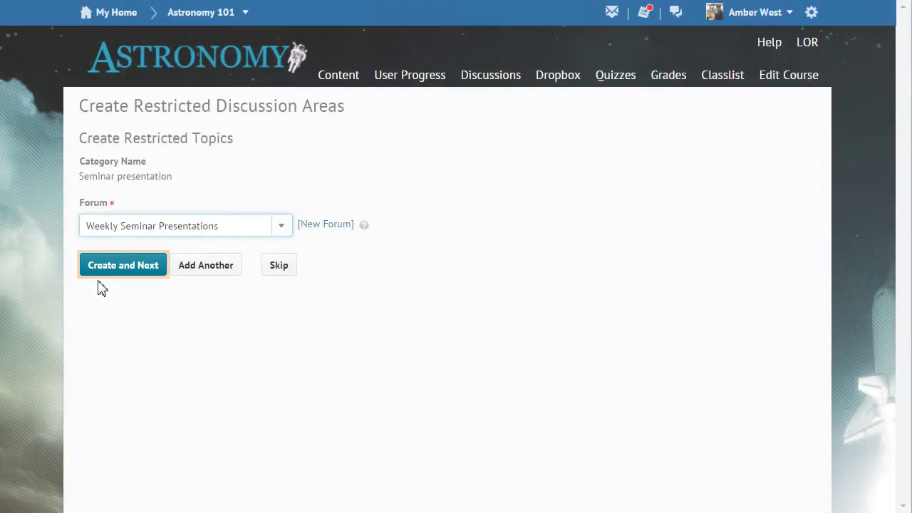
pyautogui.click(112, 272)
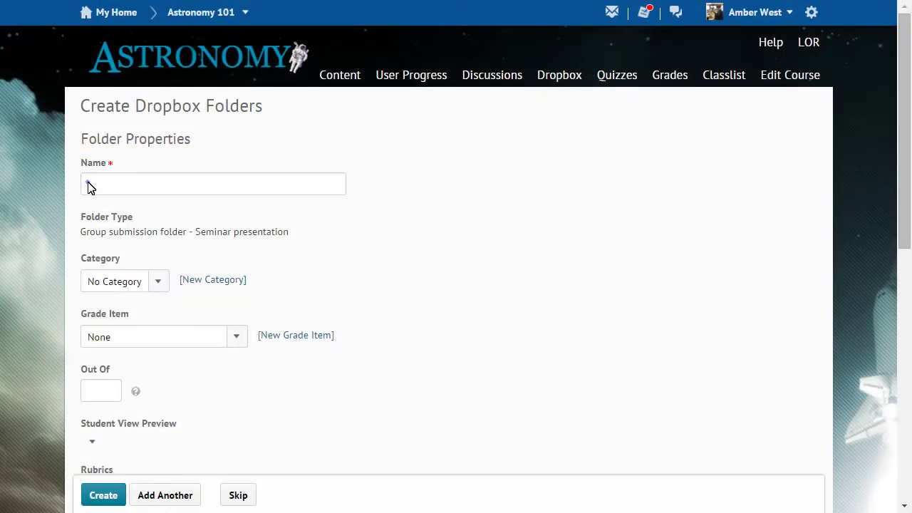
# - Name the dropbox folder "Seminar presentation", link it to the Seminar presentation grade item and score it out of 20
pyautogui.click(88, 183)
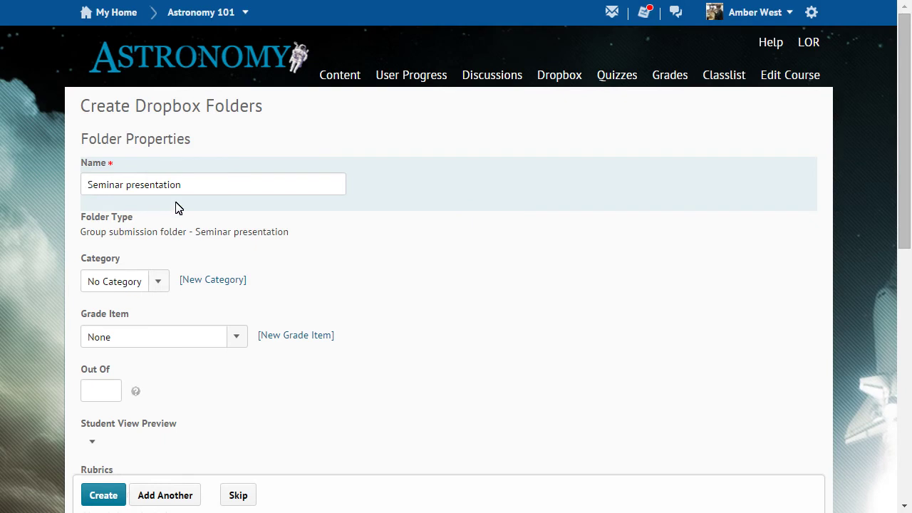
pyautogui.click(236, 338)
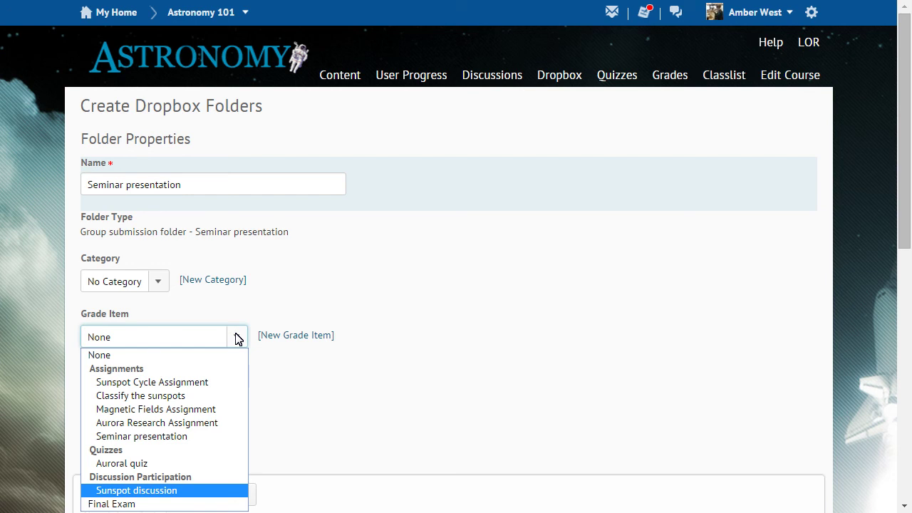
pyautogui.click(108, 436)
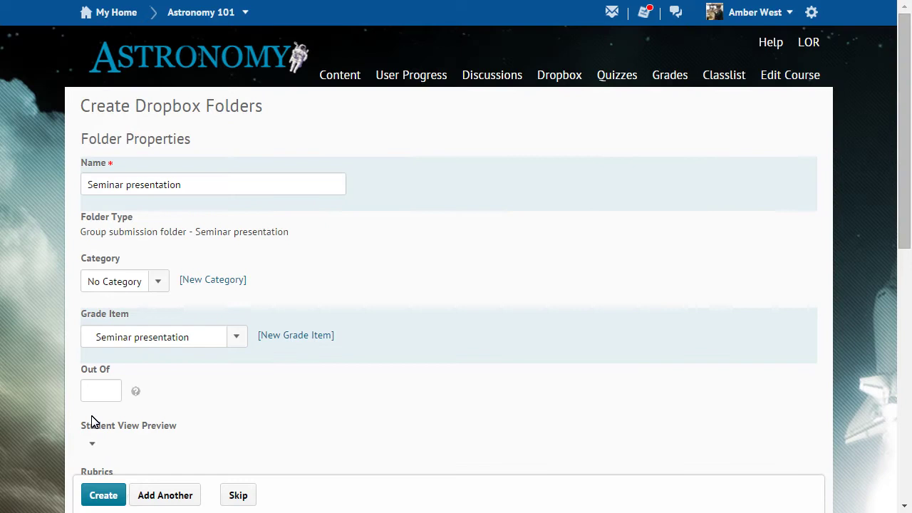
pyautogui.click(90, 391)
pyautogui.write('20')
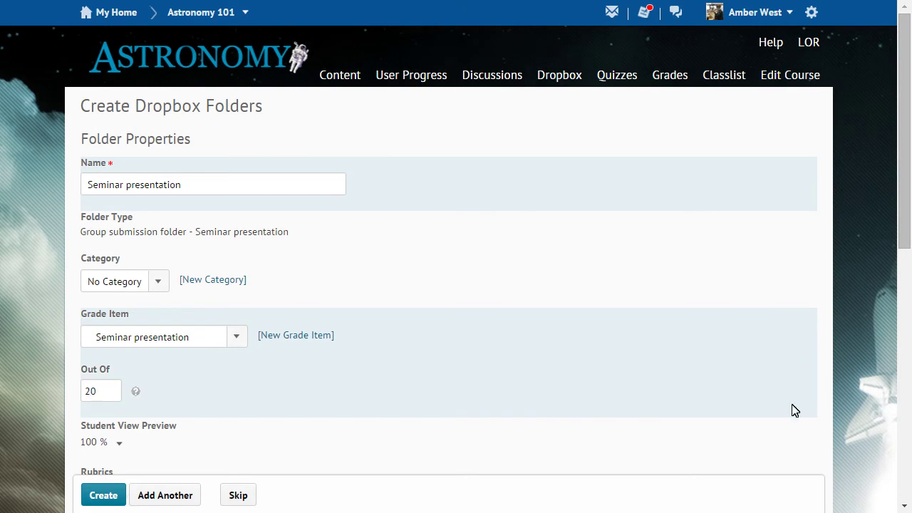
# - Add the instructions "Submit any research, notes, or slides from your group presentation." and create the dropbox folder
pyautogui.click(903, 439)
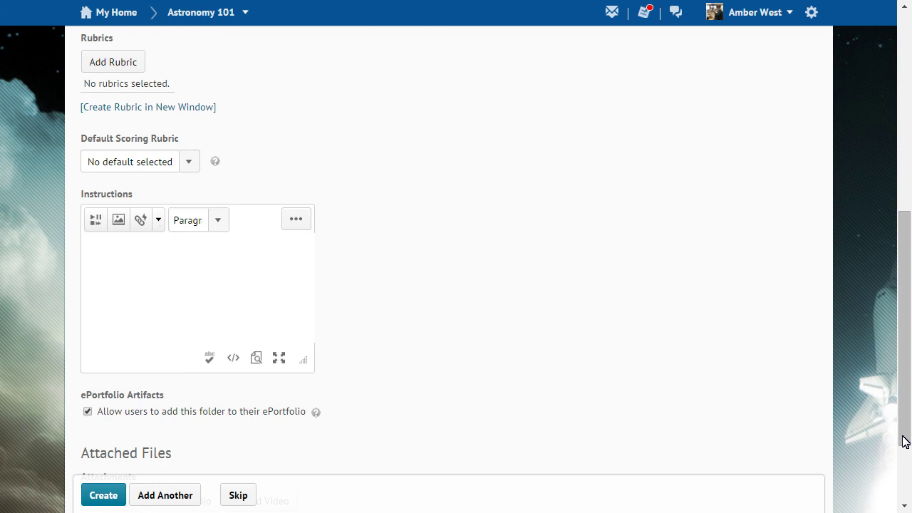
pyautogui.click(87, 242)
pyautogui.write('Submit any research, notes, or slides from your group presentation.')
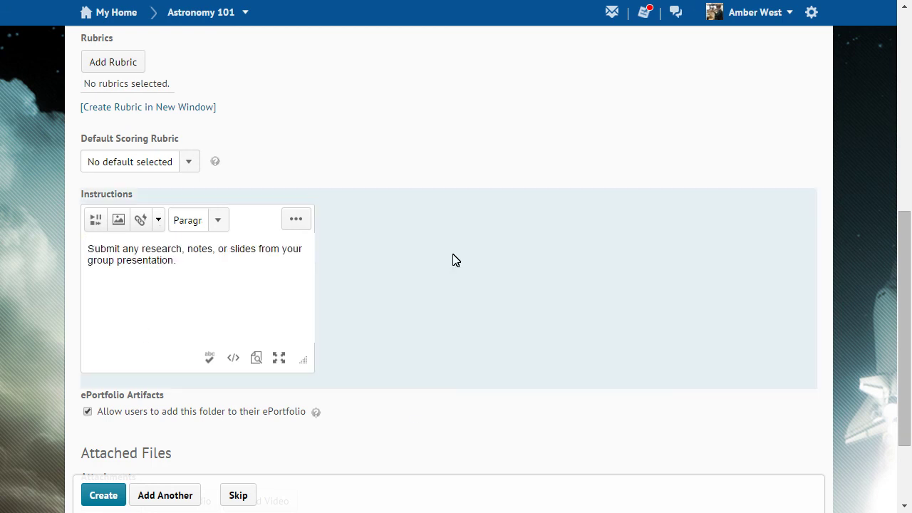
pyautogui.scroll(-2, 903, 497)
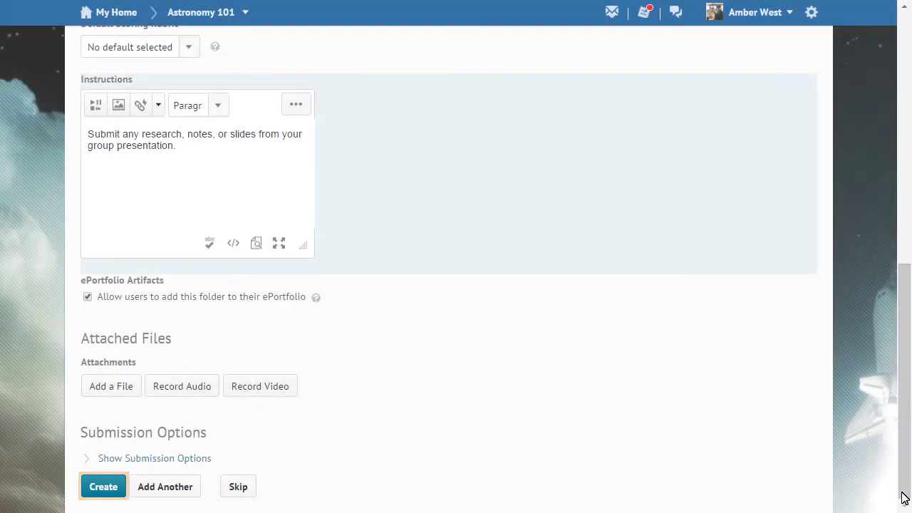
pyautogui.click(97, 489)
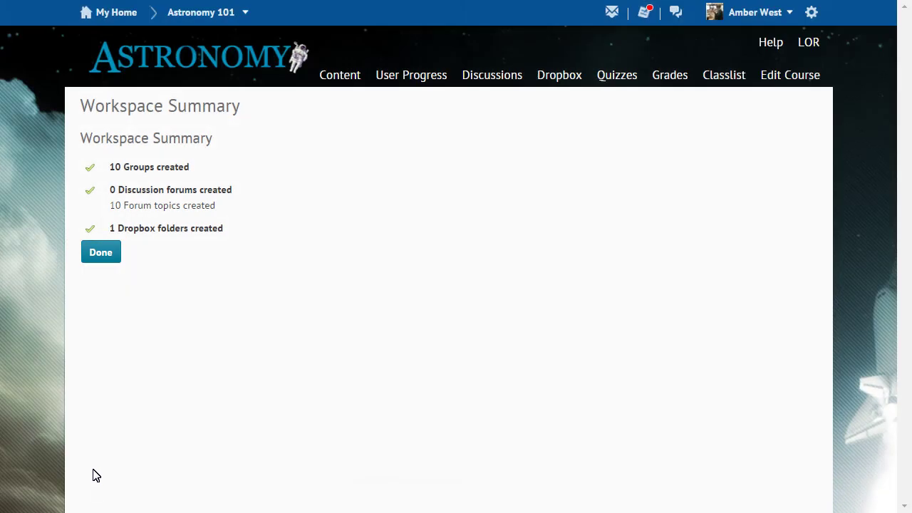
# - Finish the workspace summary and save the Seminar presentation category
pyautogui.click(100, 252)
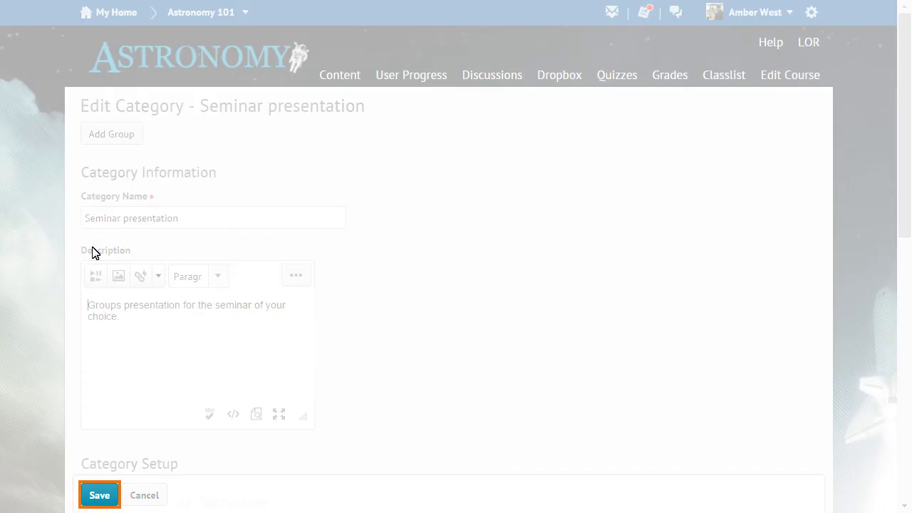
pyautogui.click(91, 501)
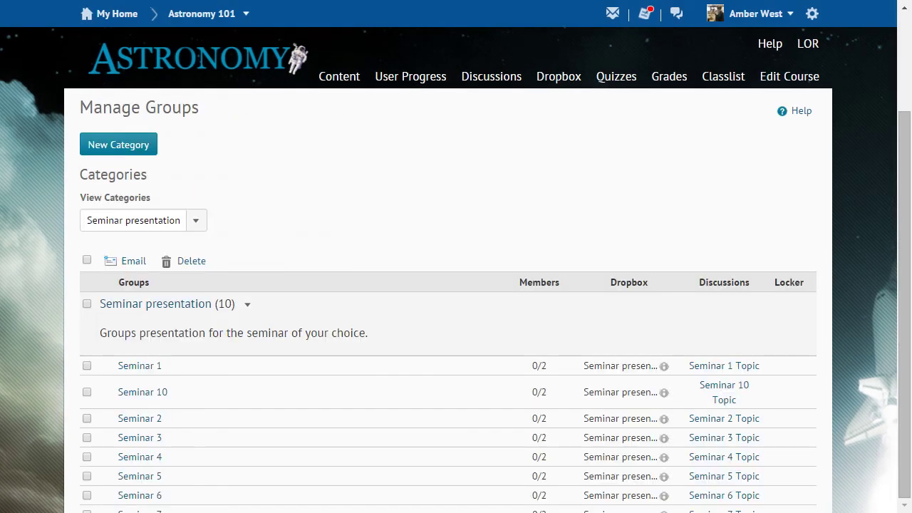